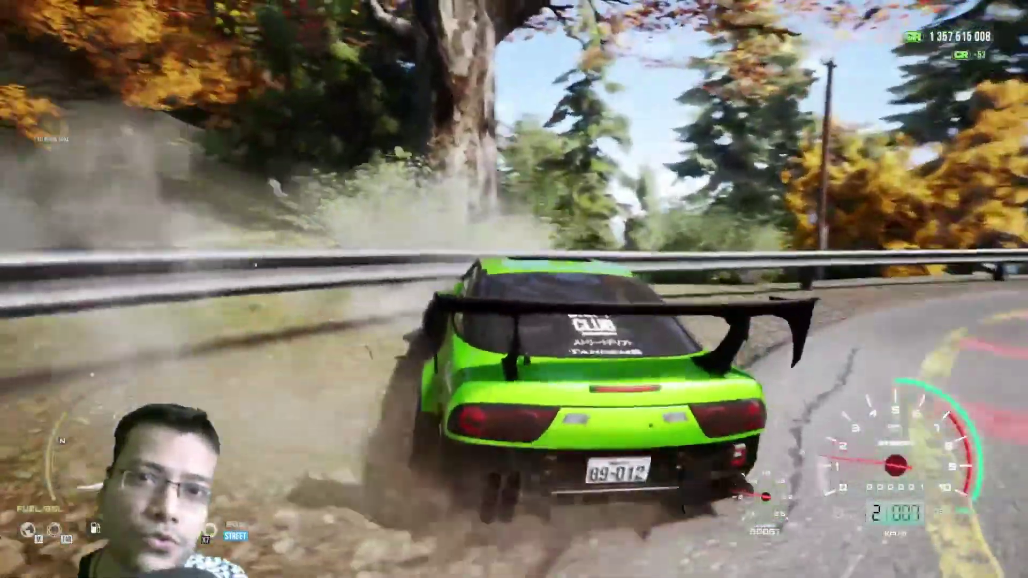
Bring up the Windows Start menu over the CarX Street drift run
{"action": "key", "text": "super"}
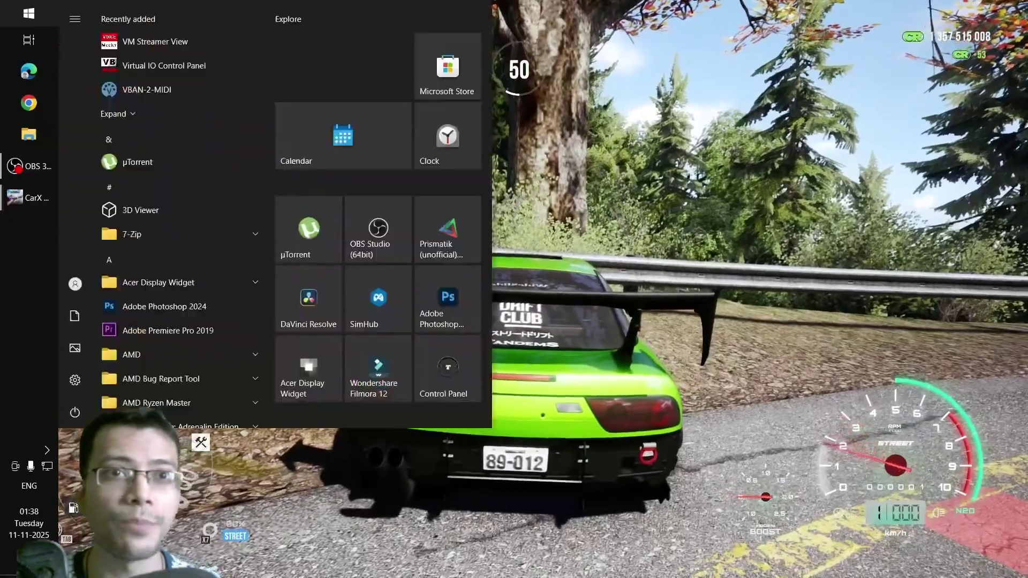
Copy the 'userdata 1114150 remote' save file from the desktop
{"action": "key", "text": "super+d"}
{"action": "left_click", "coordinate": [731, 232]}
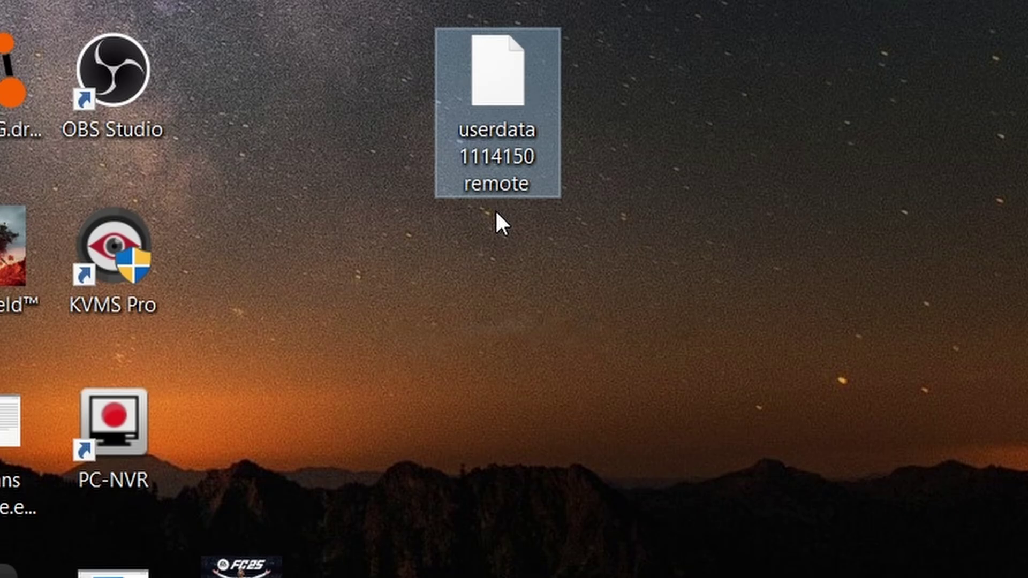
{"action": "right_click", "coordinate": [523, 154]}
{"action": "key", "text": "Escape"}
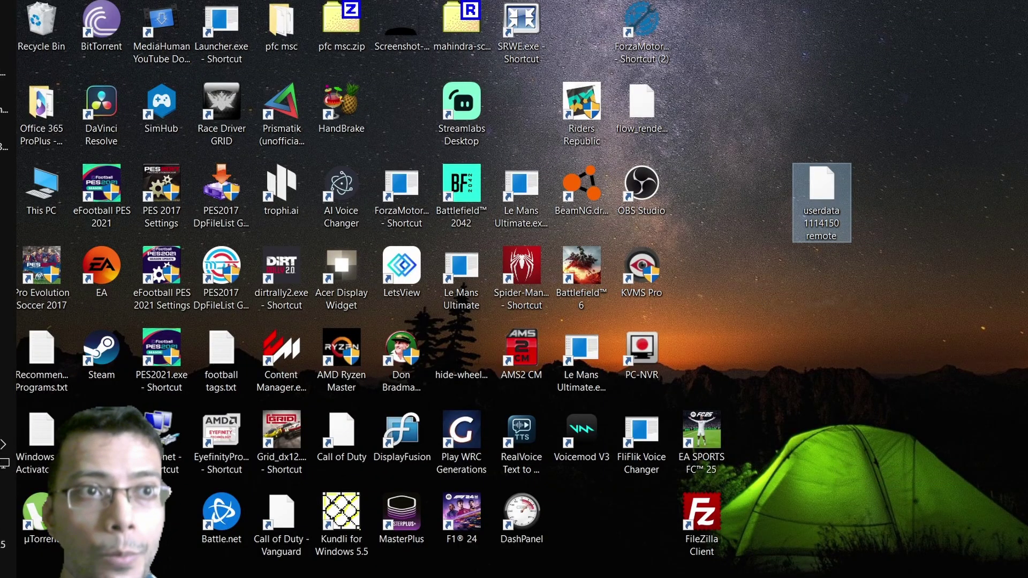
{"action": "mouse_move", "coordinate": [8, 146]}
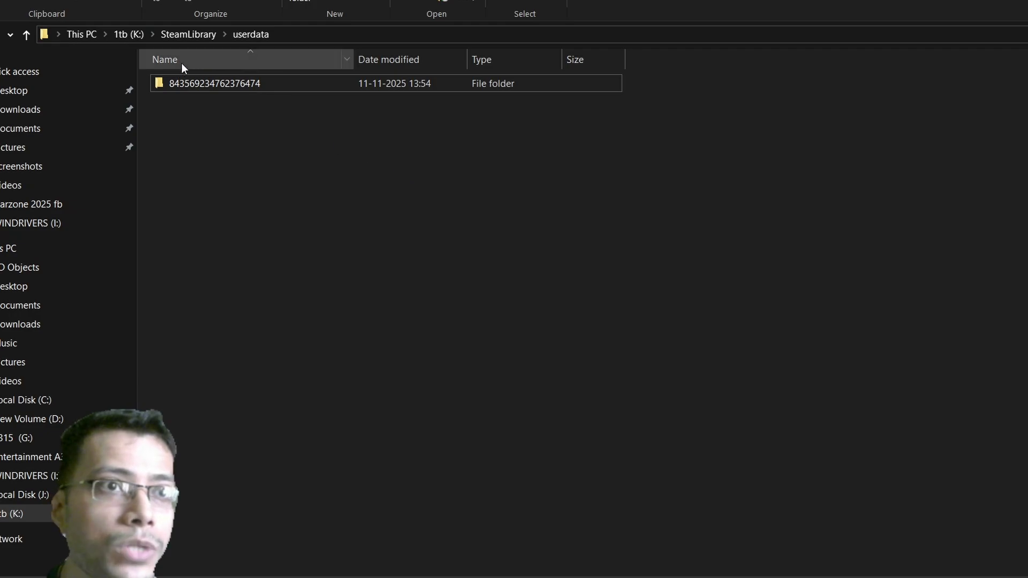
{"action": "left_click", "coordinate": [191, 33]}
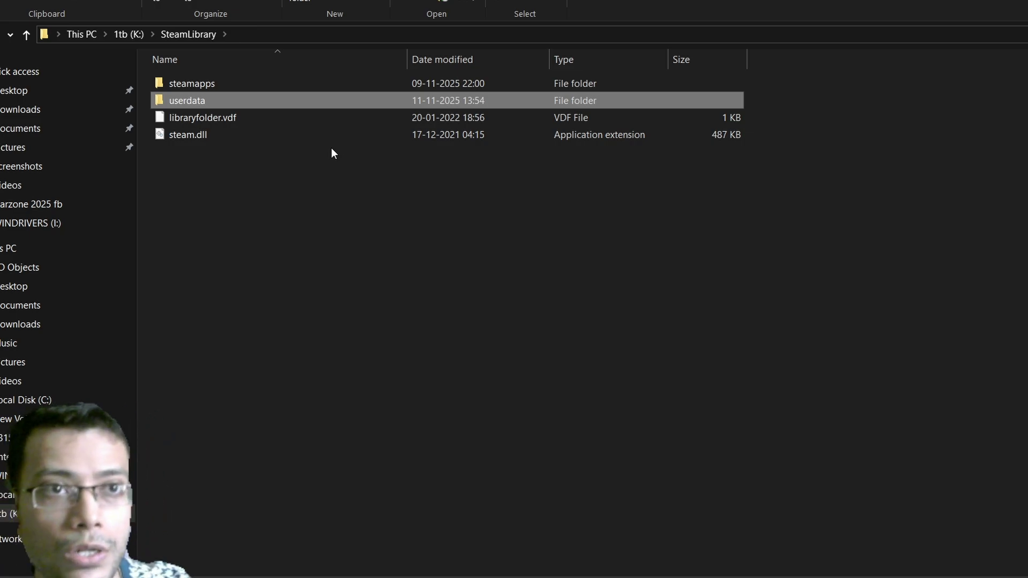
{"action": "double_click", "coordinate": [210, 102]}
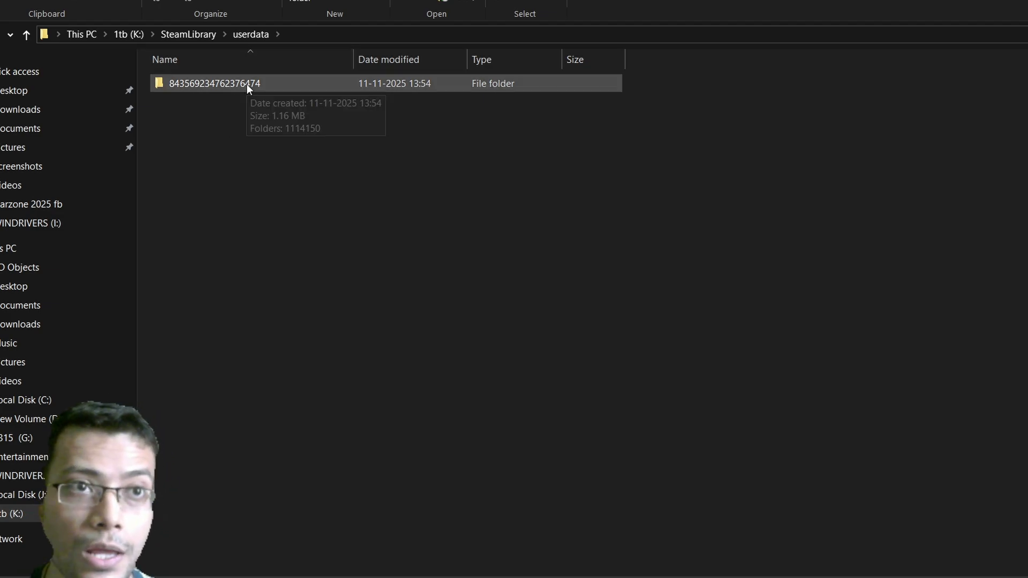
{"action": "mouse_move", "coordinate": [246, 89]}
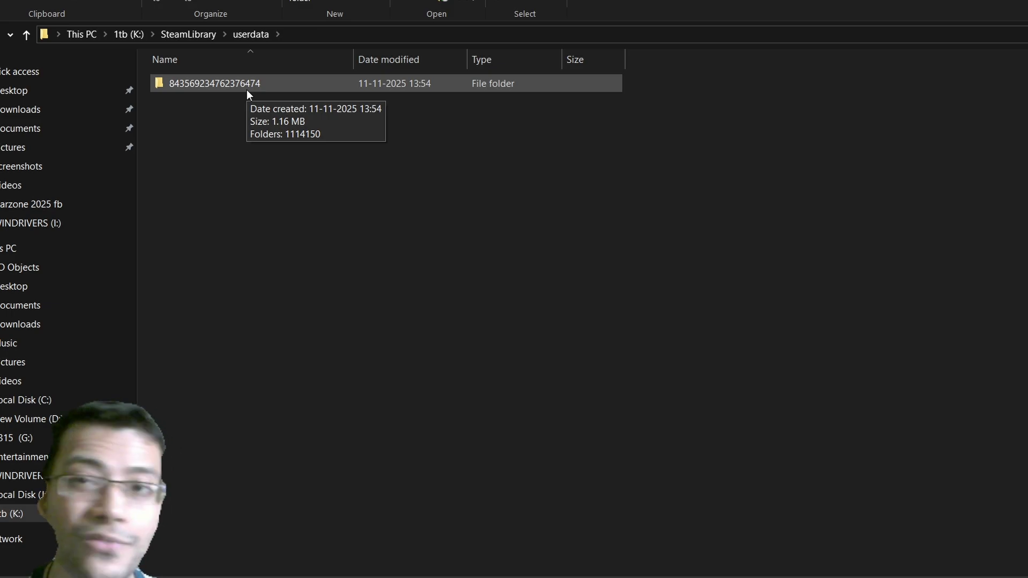
Paste the copied save into the account's 1114150\remote folder beside the player_data file
{"action": "double_click", "coordinate": [395, 84]}
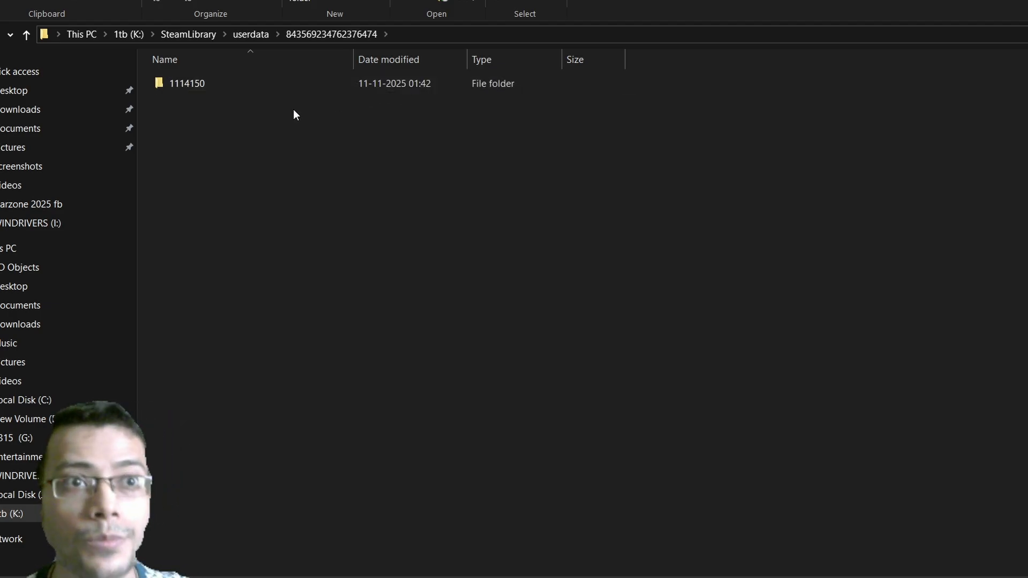
{"action": "double_click", "coordinate": [216, 86]}
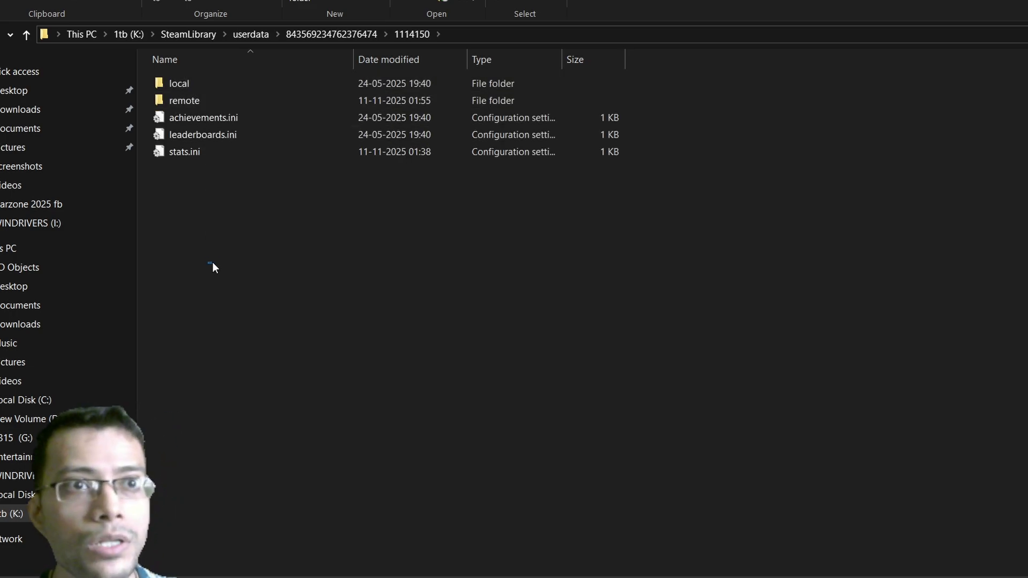
{"action": "double_click", "coordinate": [219, 102]}
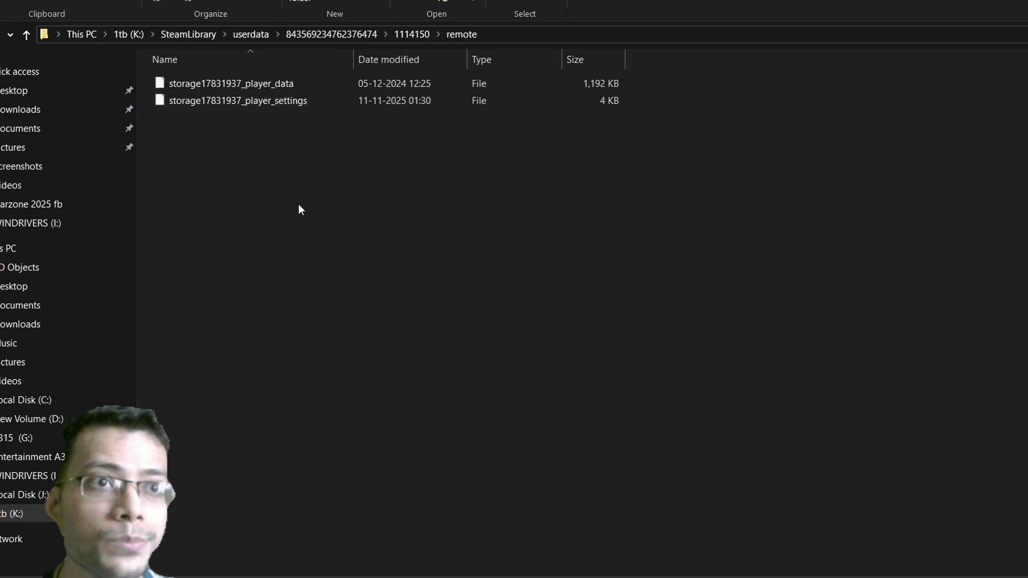
{"action": "right_click", "coordinate": [277, 150]}
{"action": "left_click", "coordinate": [340, 288]}
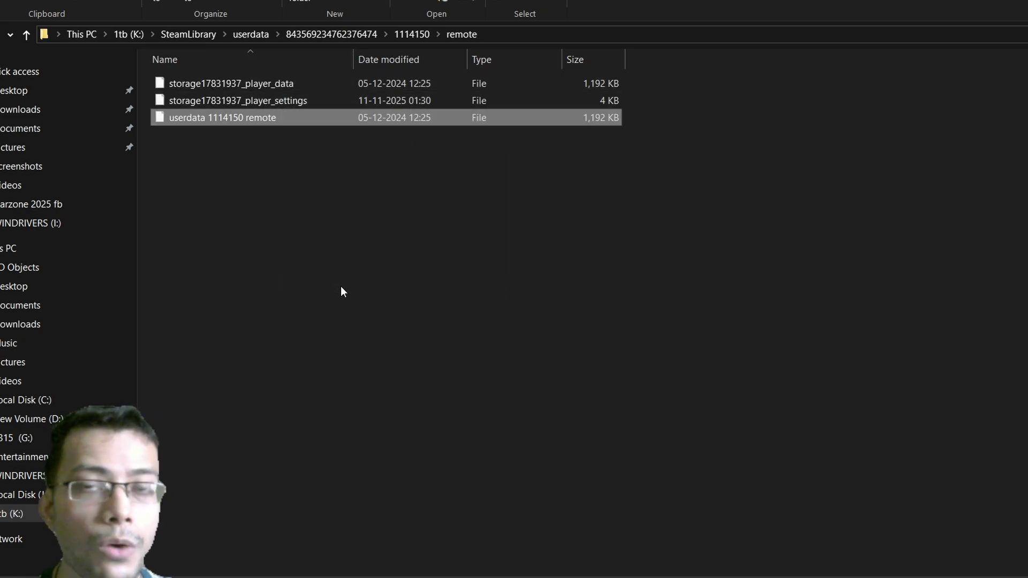
{"action": "left_click", "coordinate": [211, 86]}
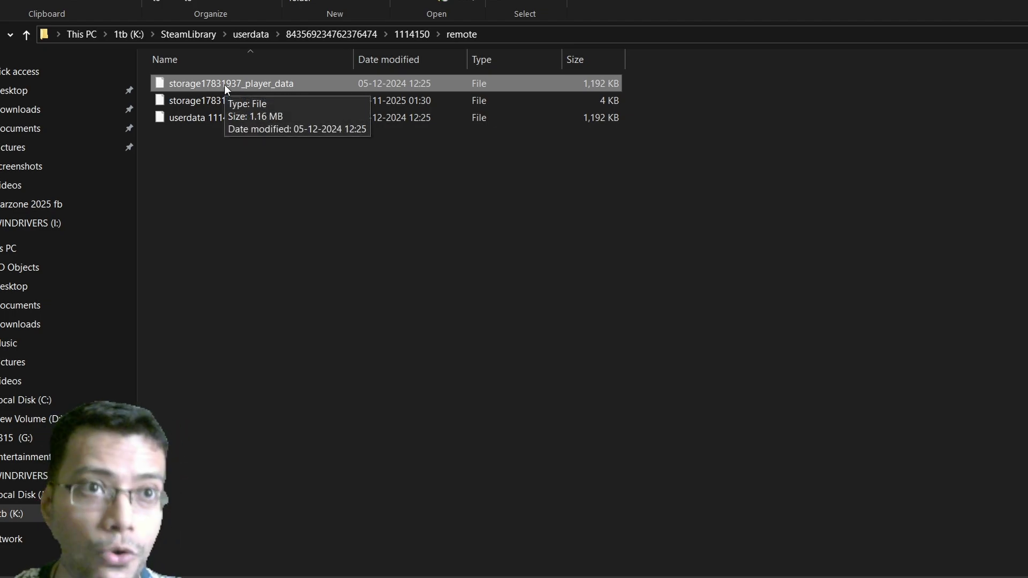
Copy the storage17831937_player_data file name, then delete the original player_data file
{"action": "right_click", "coordinate": [224, 84]}
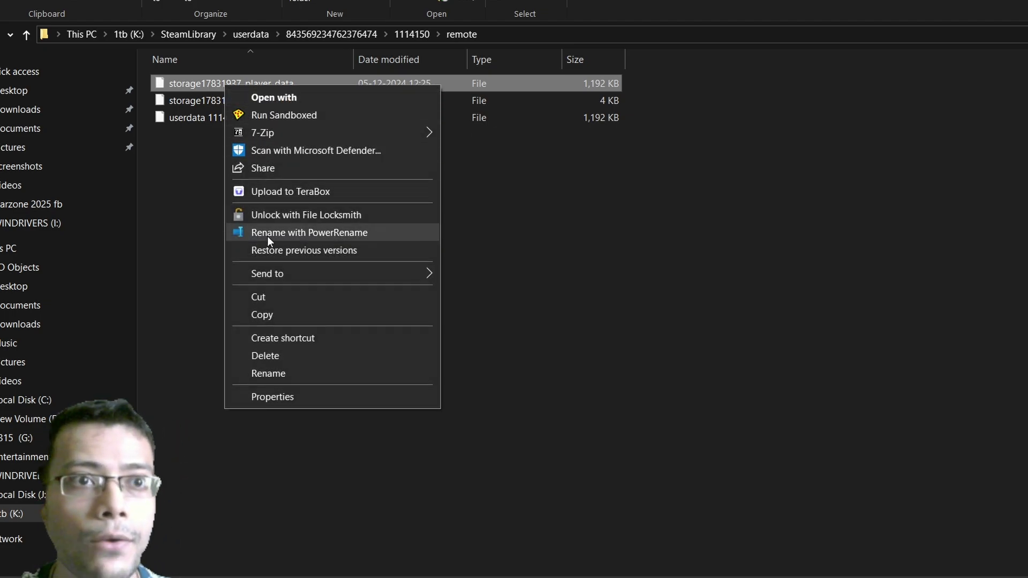
{"action": "left_click", "coordinate": [274, 375]}
{"action": "key", "text": "ctrl+c"}
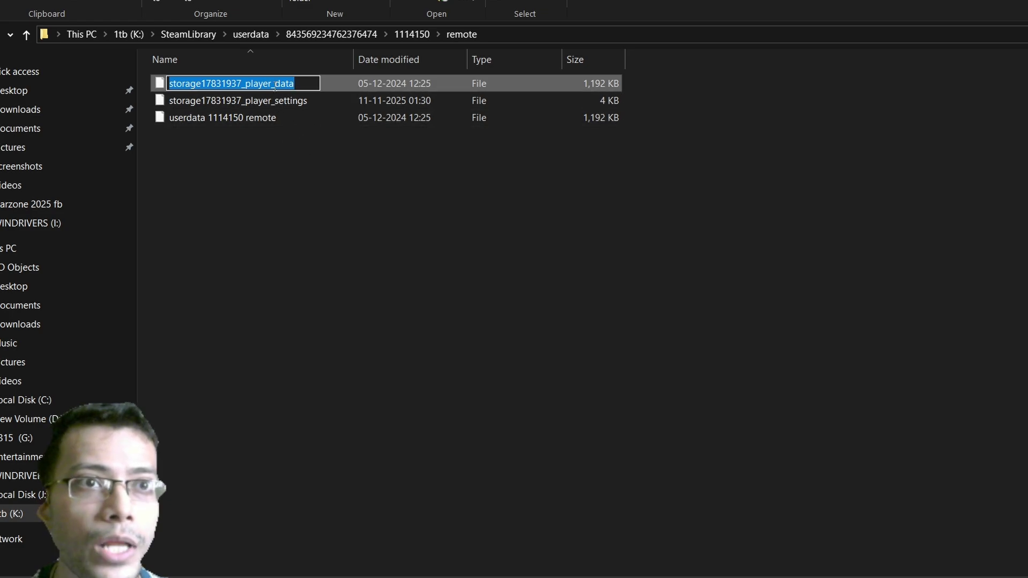
{"action": "right_click", "coordinate": [274, 85]}
{"action": "left_click", "coordinate": [311, 131]}
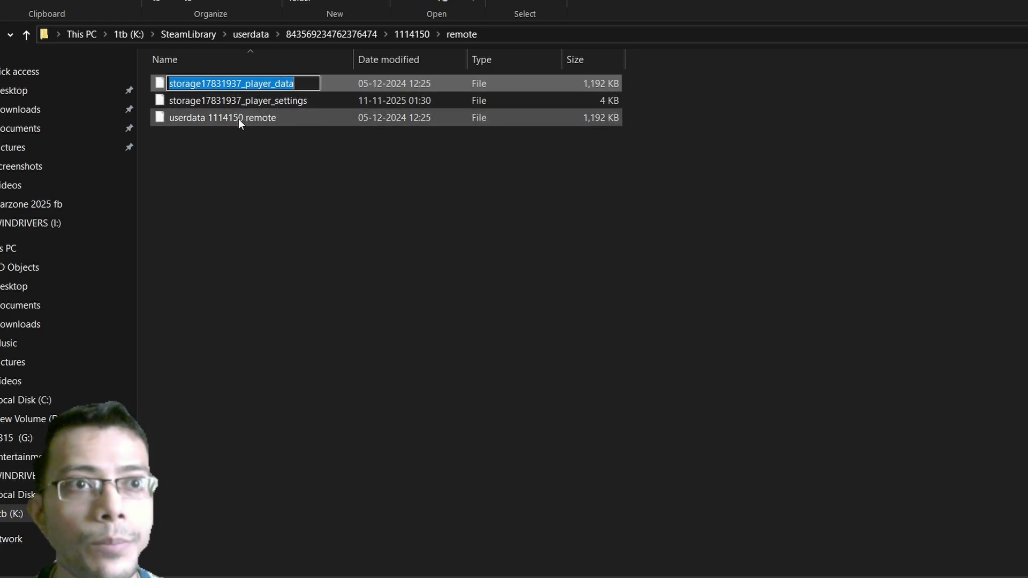
{"action": "left_click", "coordinate": [254, 105]}
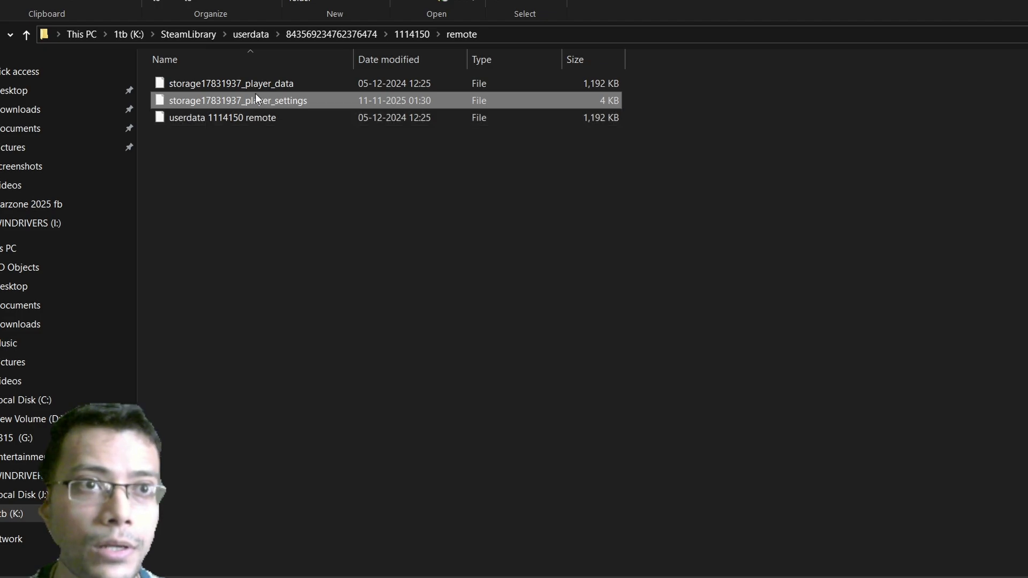
{"action": "left_click", "coordinate": [258, 86]}
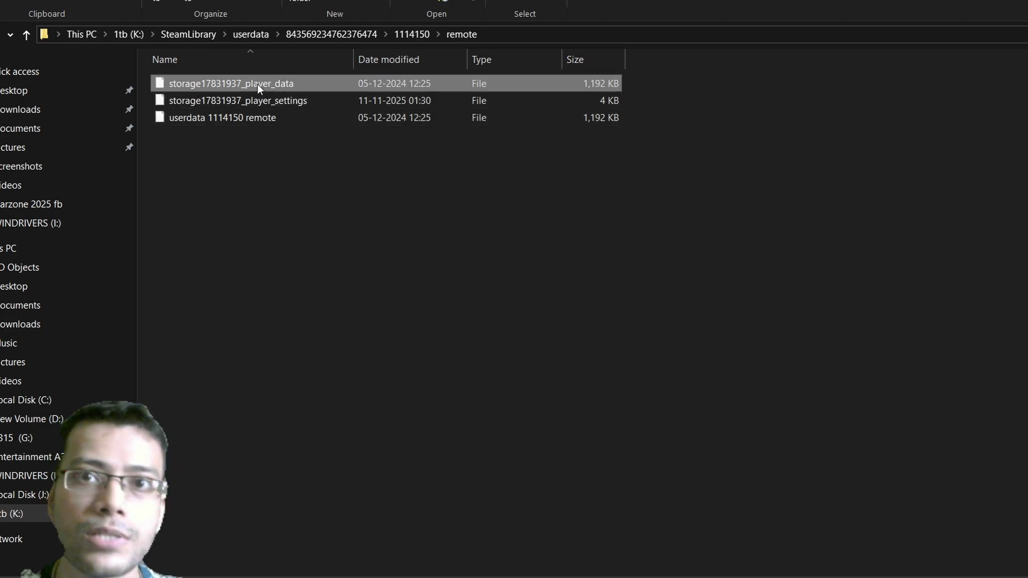
{"action": "key", "text": "Delete"}
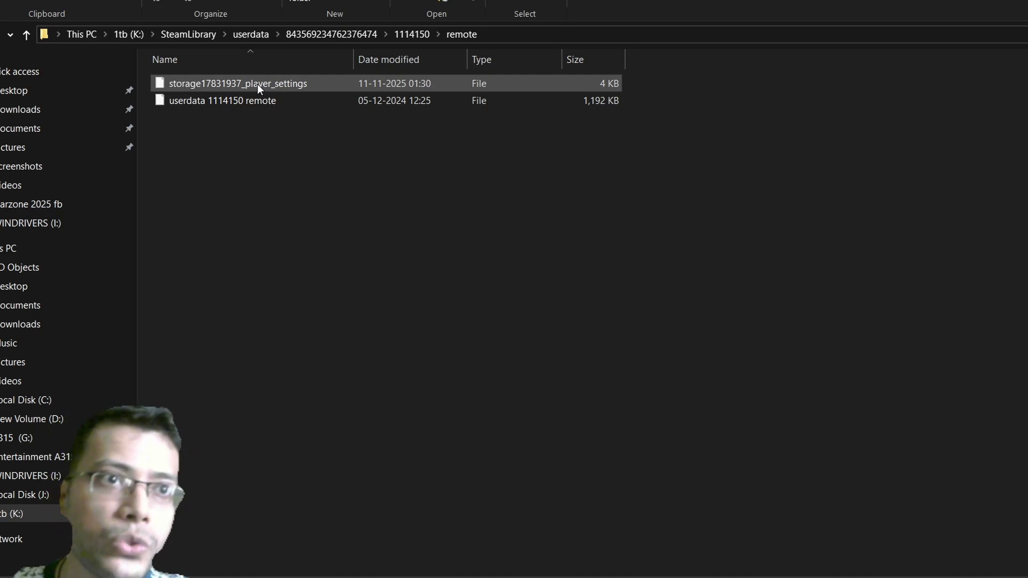
Rename the pasted save to the copied storage17831937_player_data name
{"action": "left_click", "coordinate": [250, 102]}
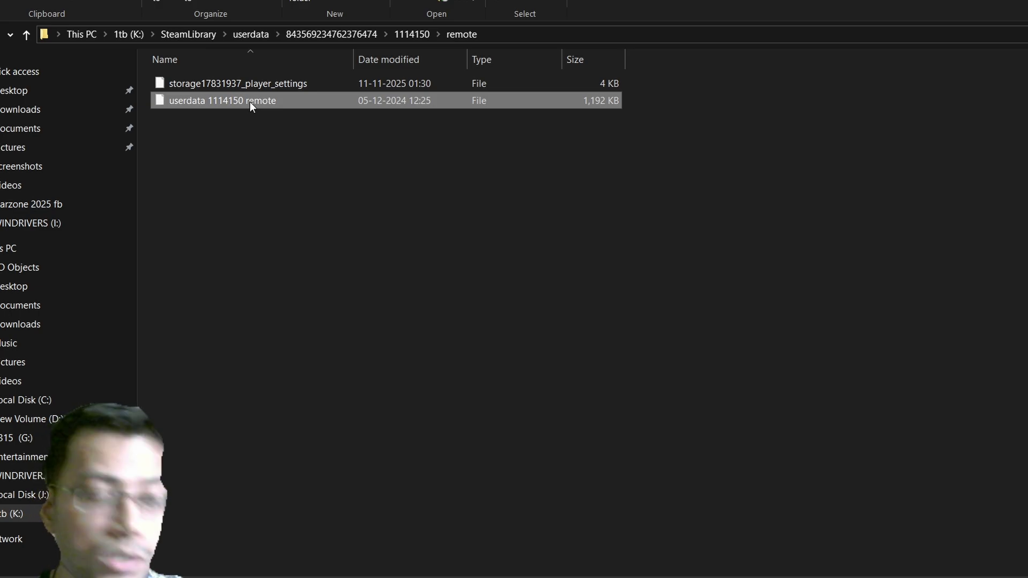
{"action": "right_click", "coordinate": [250, 101]}
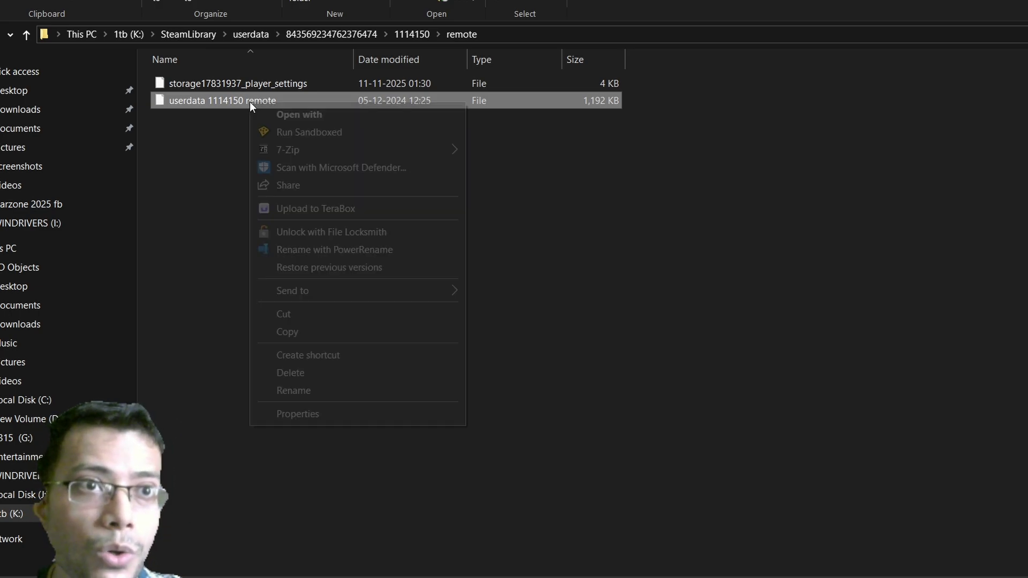
{"action": "left_click", "coordinate": [305, 389]}
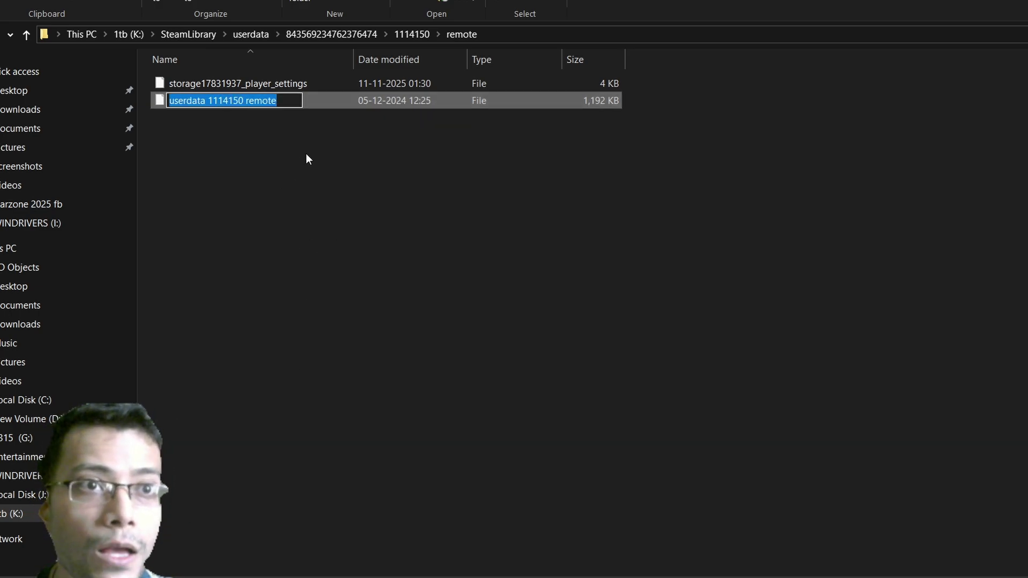
{"action": "key", "text": "ctrl+v"}
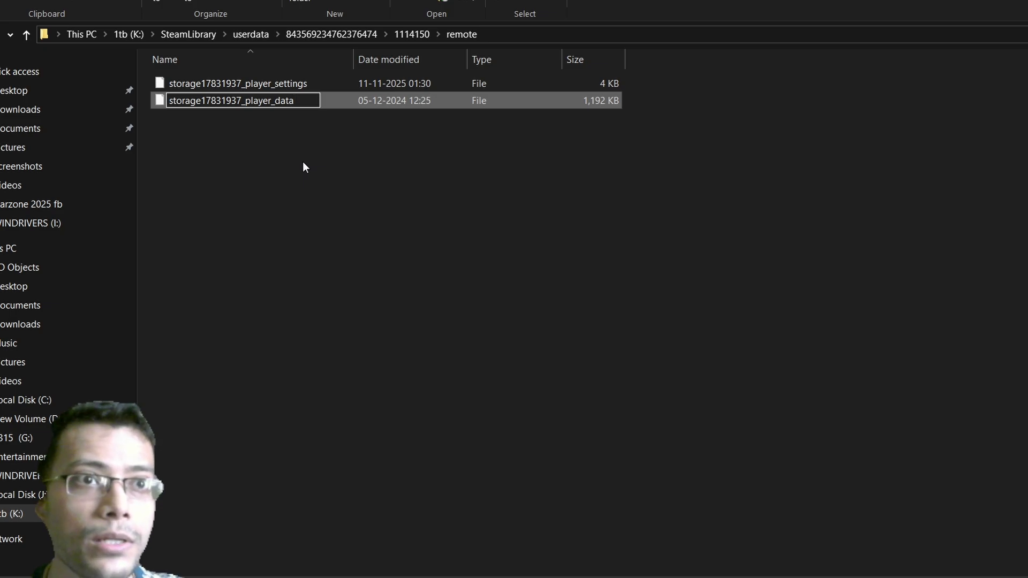
{"action": "key", "text": "Return"}
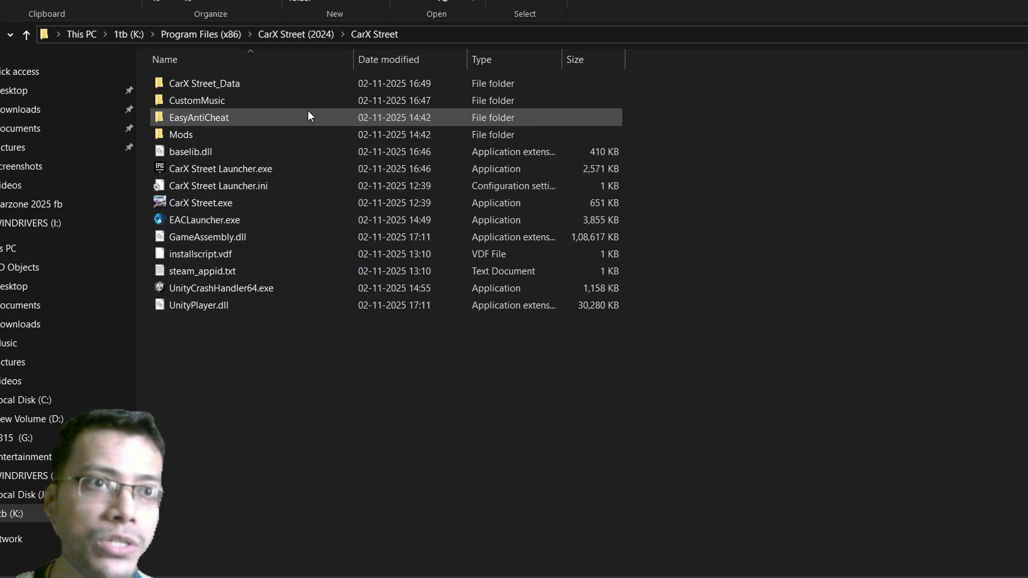
Go to CarX Street_Data\Plugins\x86_64 and select steam_emu.ini
{"action": "double_click", "coordinate": [290, 84]}
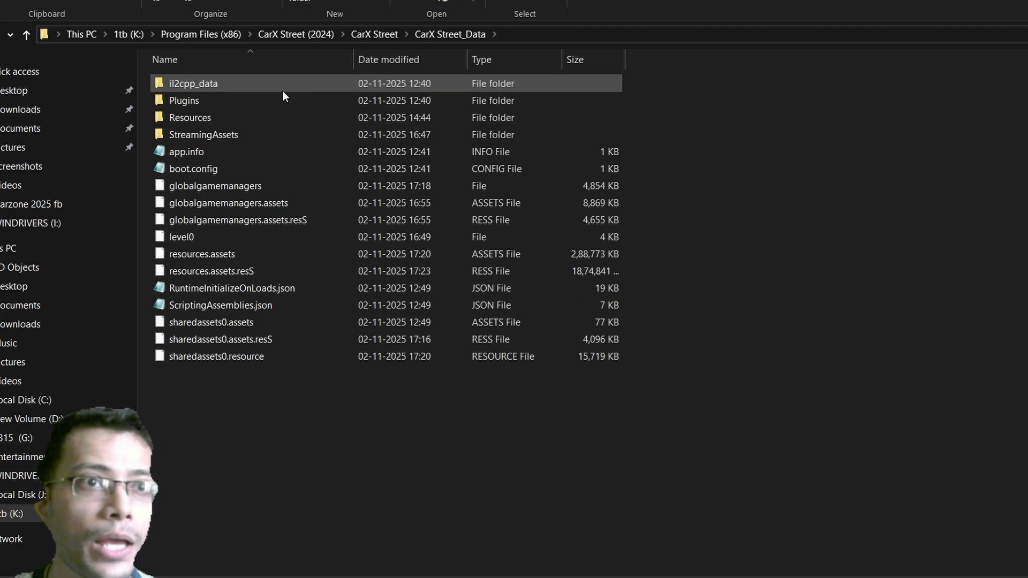
{"action": "double_click", "coordinate": [266, 103]}
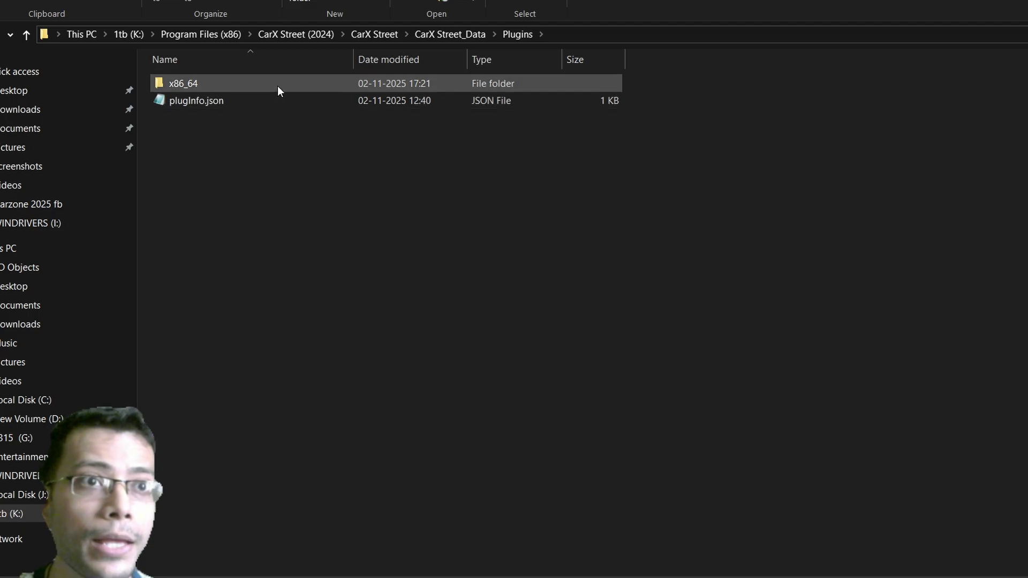
{"action": "double_click", "coordinate": [276, 87]}
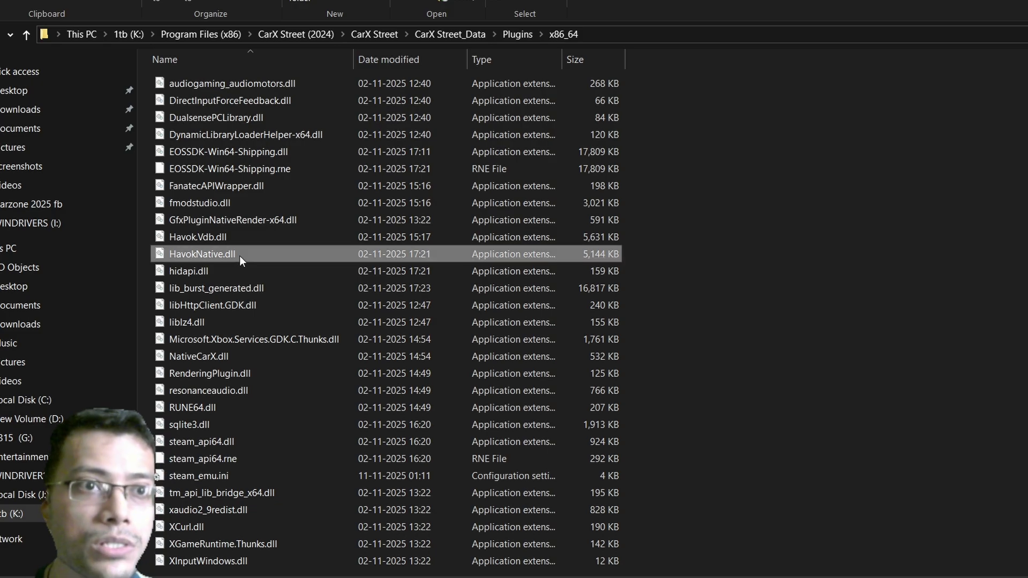
{"action": "key", "text": "s"}
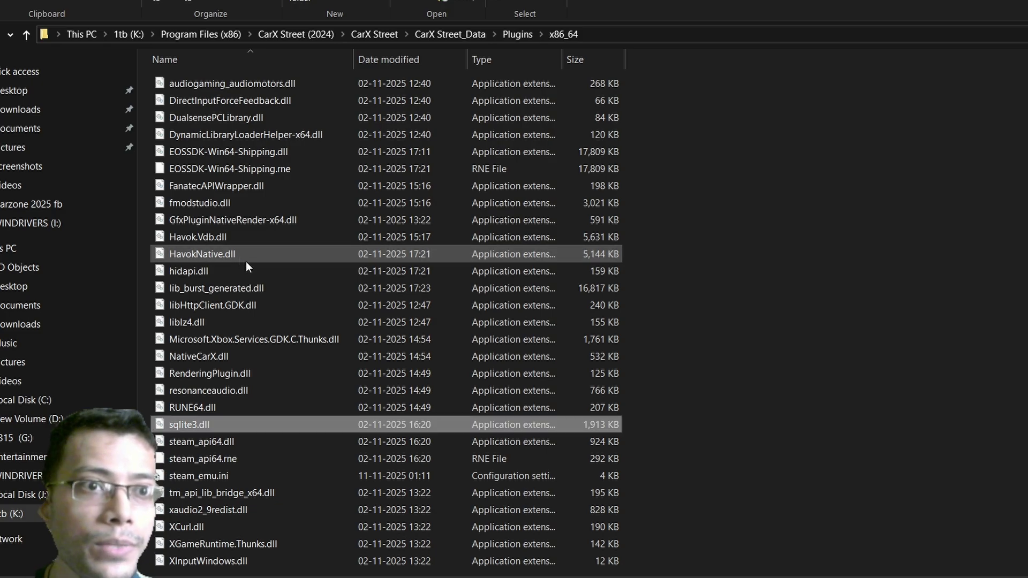
{"action": "left_click", "coordinate": [238, 476]}
{"action": "scroll", "coordinate": [229, 479], "scroll_direction": "up", "scroll_amount": 5}
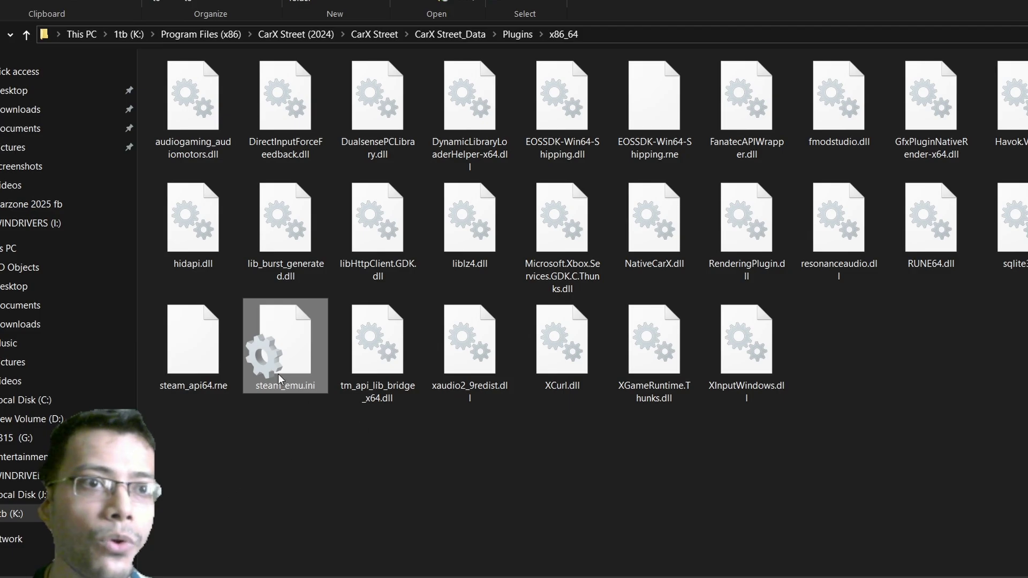
{"action": "scroll", "coordinate": [290, 386], "scroll_direction": "up", "scroll_amount": 1}
{"action": "scroll", "coordinate": [288, 384], "scroll_direction": "up", "scroll_amount": 1}
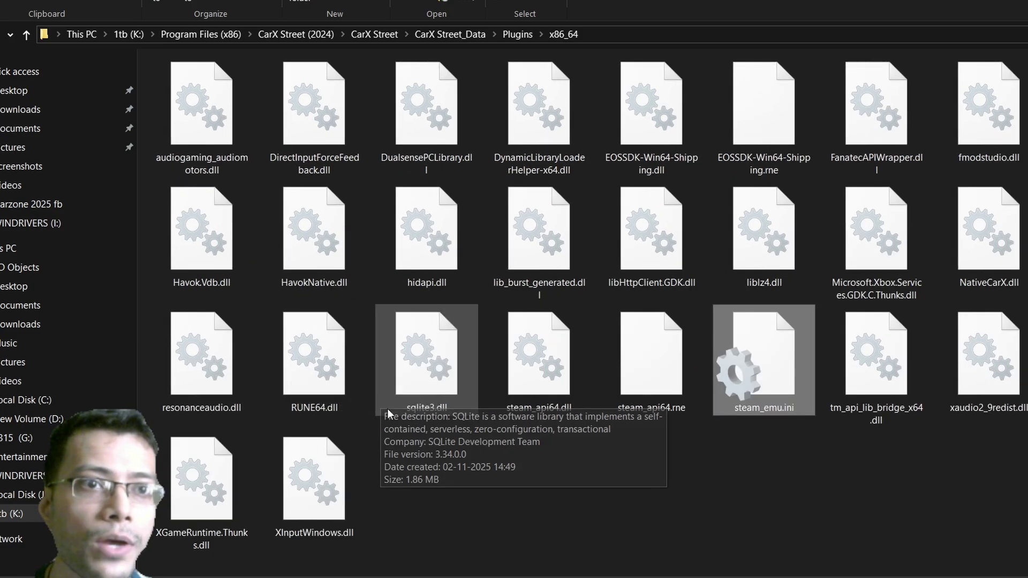